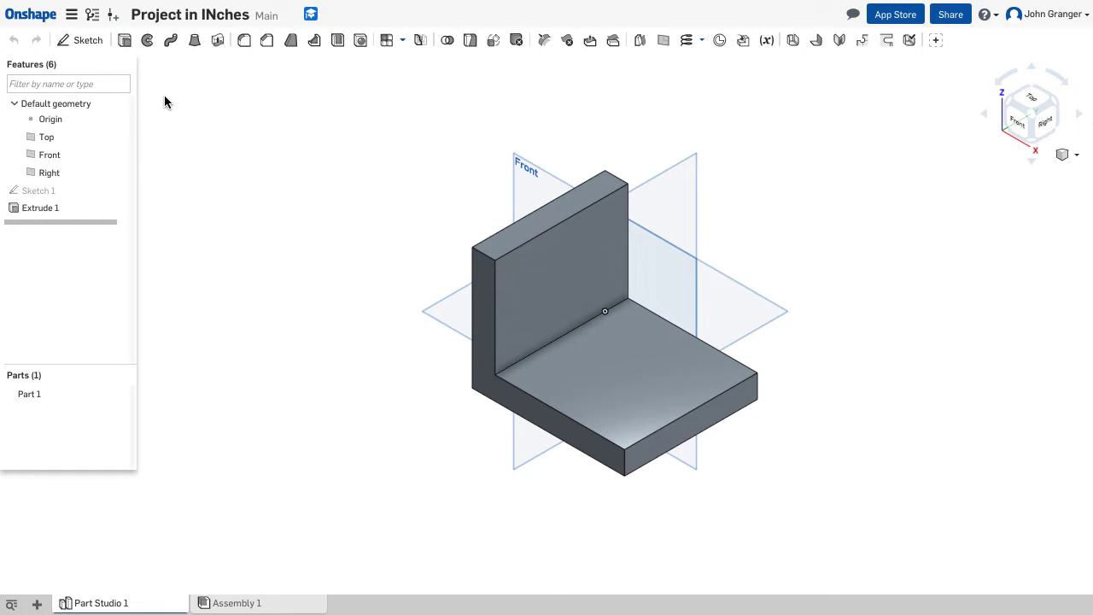
Step: Start a new sketch on the bracket's side face, viewed normal to the sketch plane
left_click(87, 41)
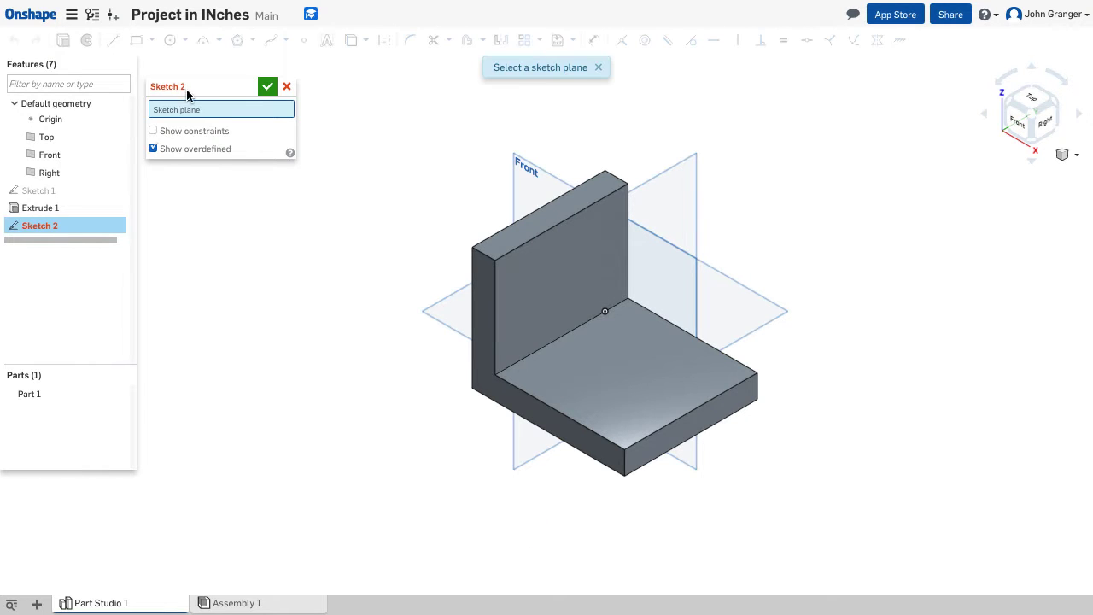
mouse_move(863, 420)
right_mouse_down()
mouse_move(784, 422)
mouse_move(844, 420)
mouse_move(737, 441)
mouse_move(739, 469)
mouse_move(777, 467)
mouse_move(769, 453)
right_mouse_up()
left_click(717, 311)
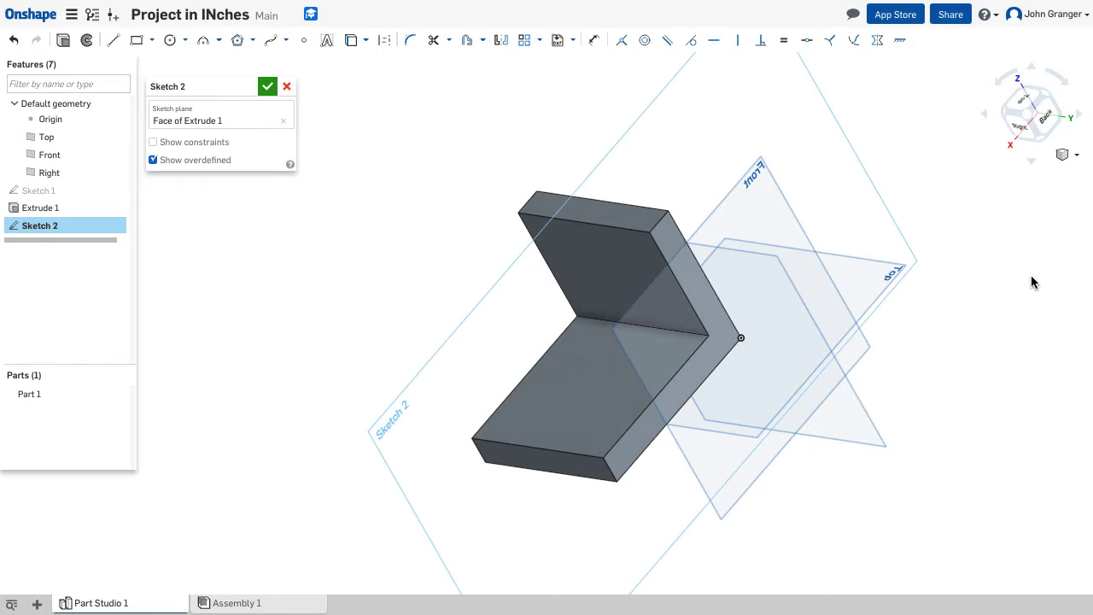
right_click(227, 267)
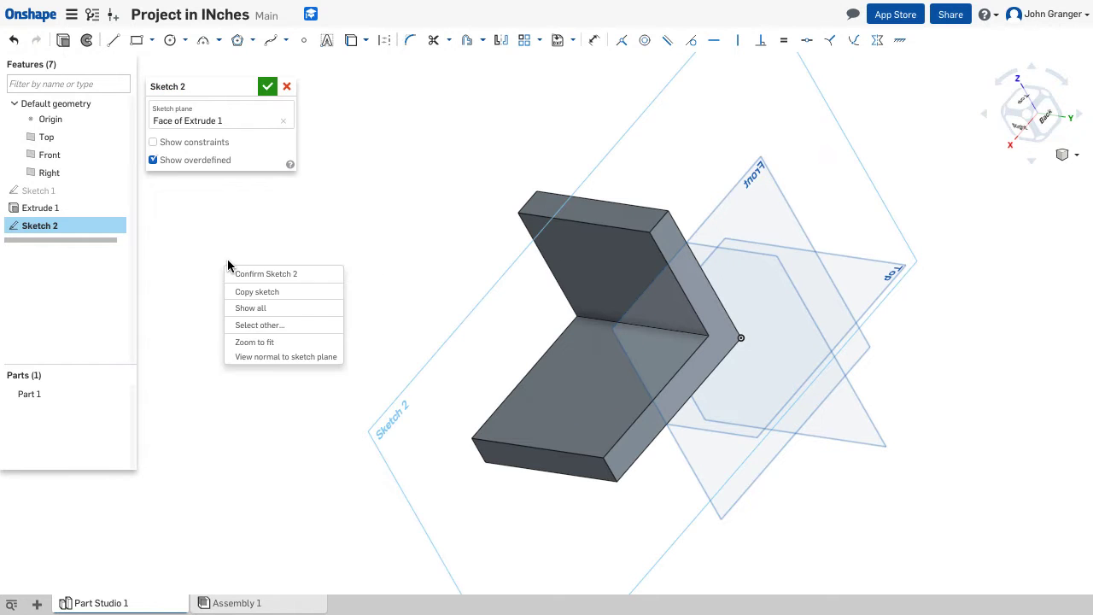
left_click(265, 357)
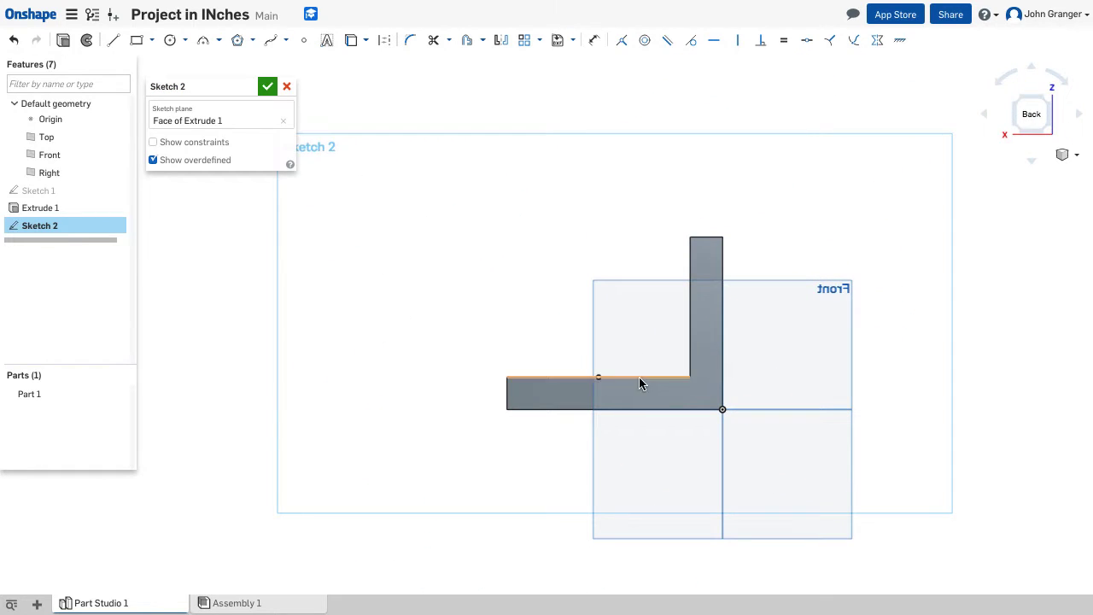
scroll(709, 342, "up", 3)
Step: Draw a diagonal line from the upright's top corner to the base's outer corner, confirming Sketch 2
left_click(114, 43)
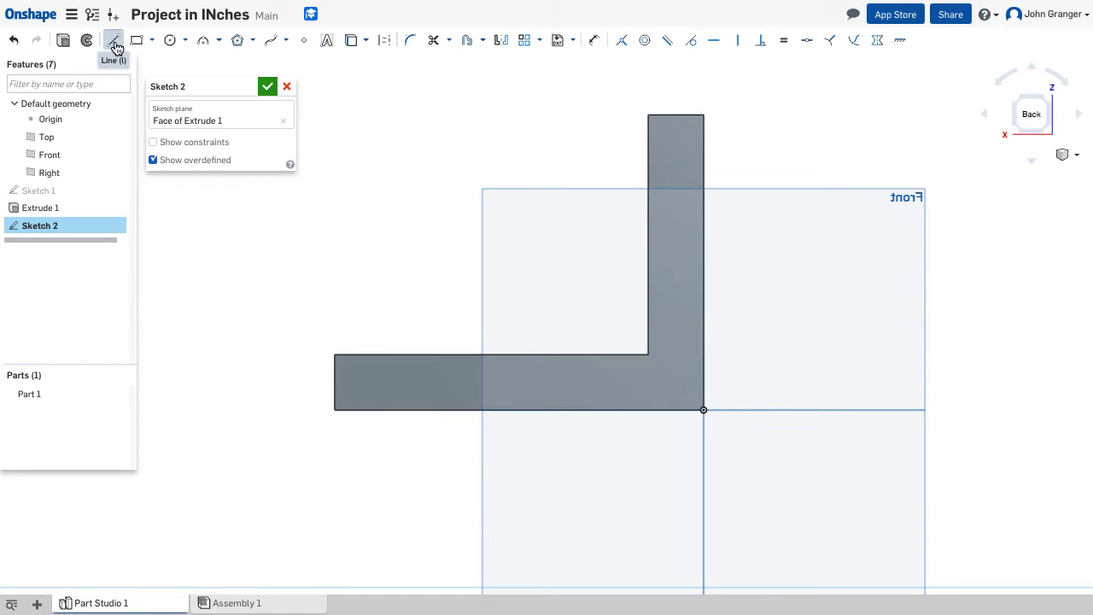
left_click(649, 113)
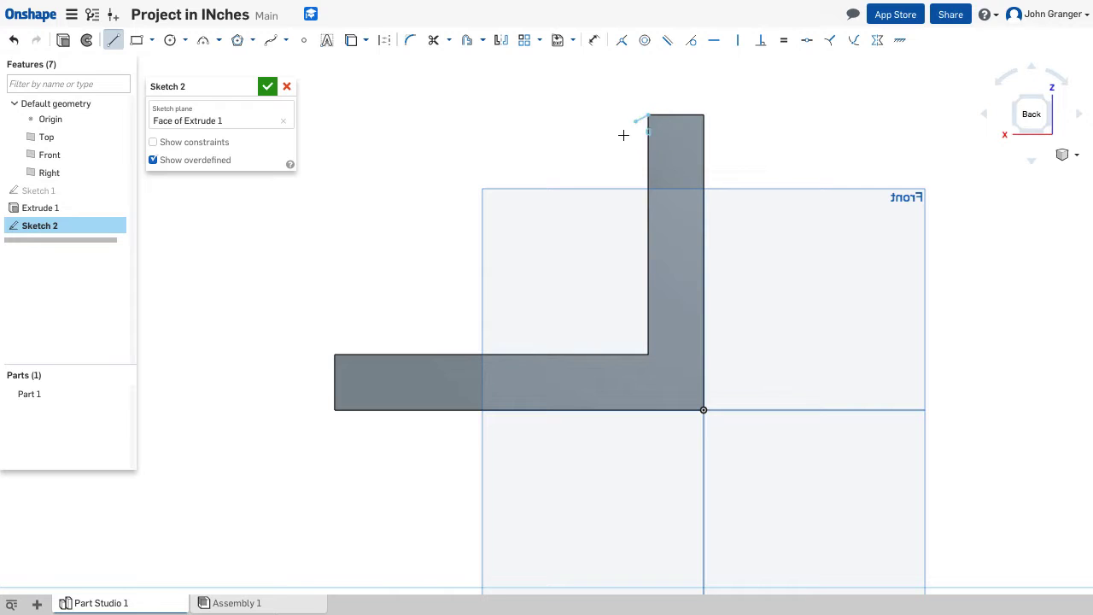
left_click(335, 354)
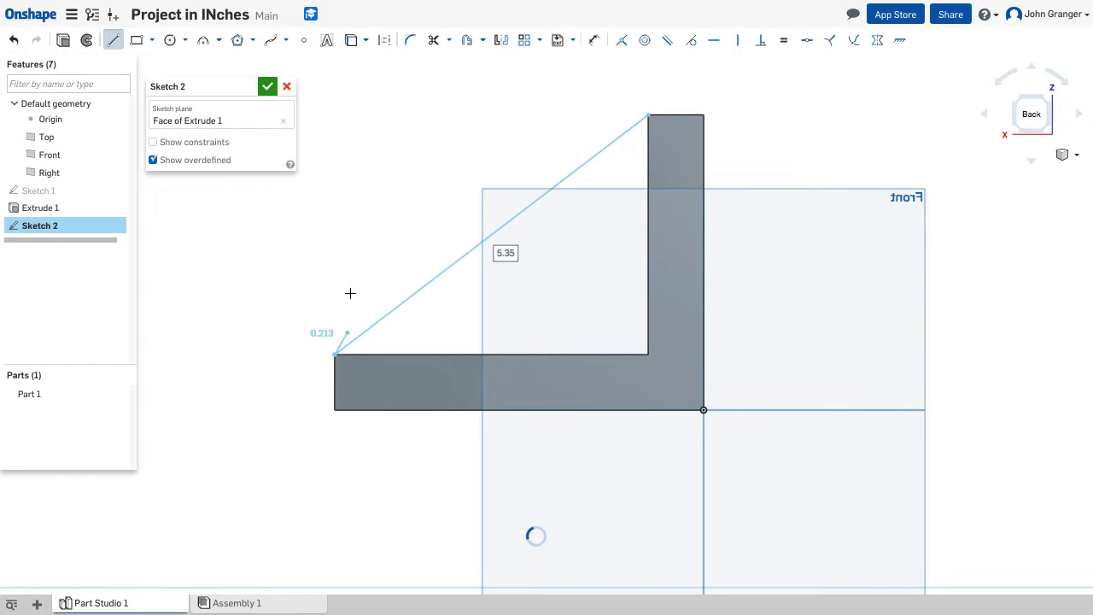
right_click(284, 256)
left_click(316, 268)
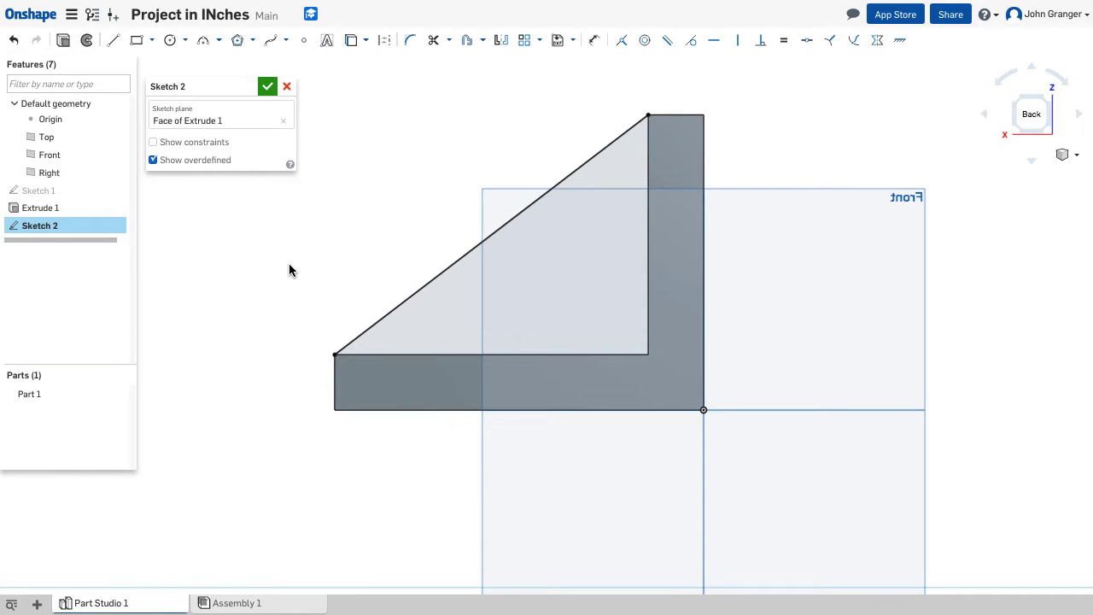
right_click(273, 247)
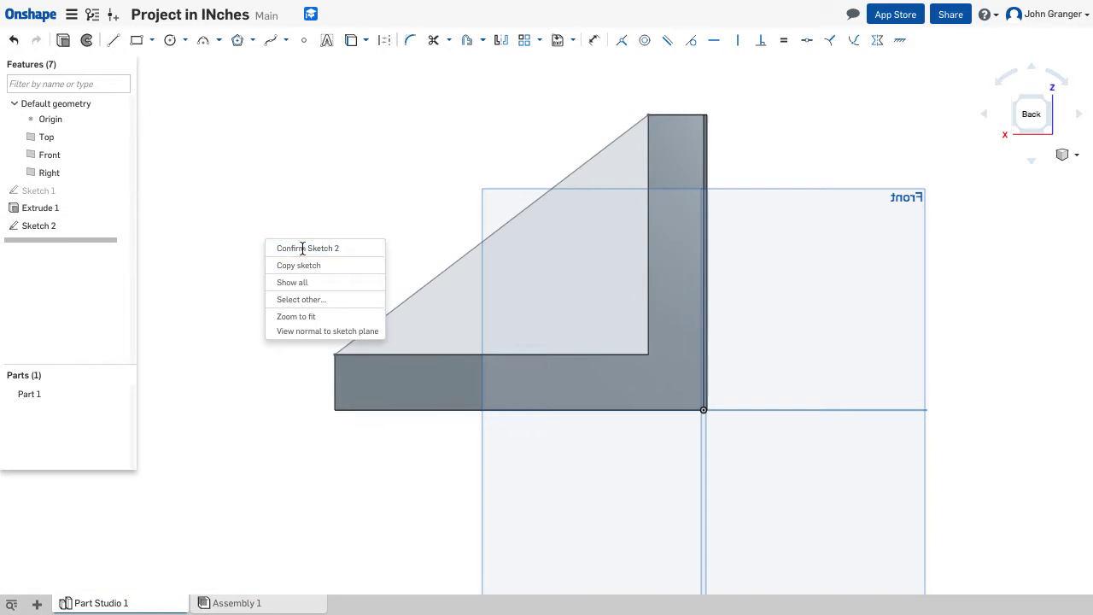
left_click(299, 248)
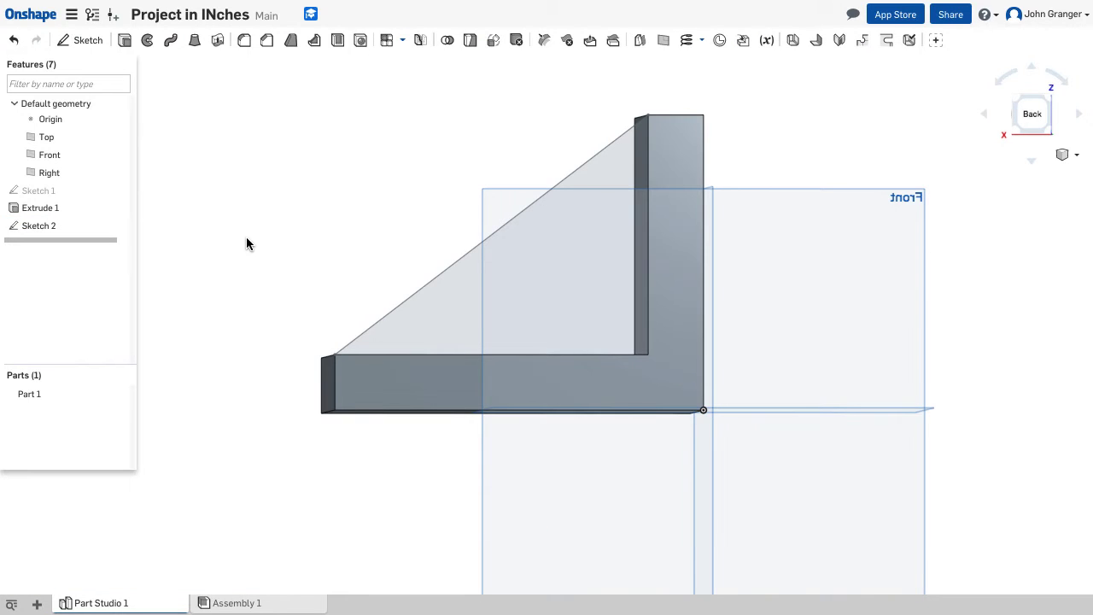
right_click(246, 237)
left_click(261, 299)
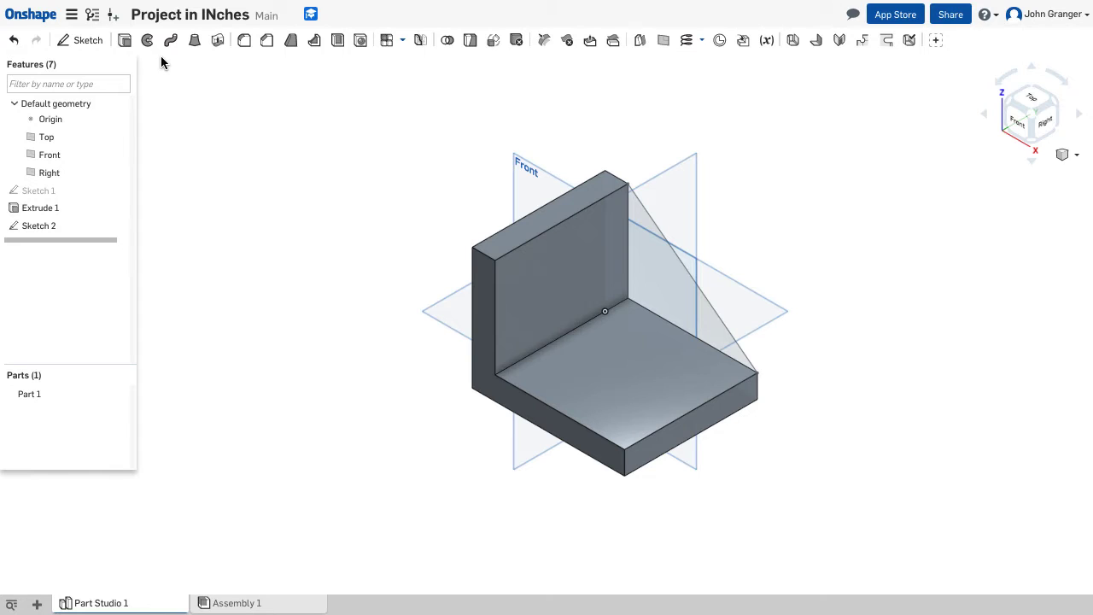
Step: Extrude the Sketch 2 triangle 0.75 in in the opposite direction, adding it to Part 1
left_click(126, 41)
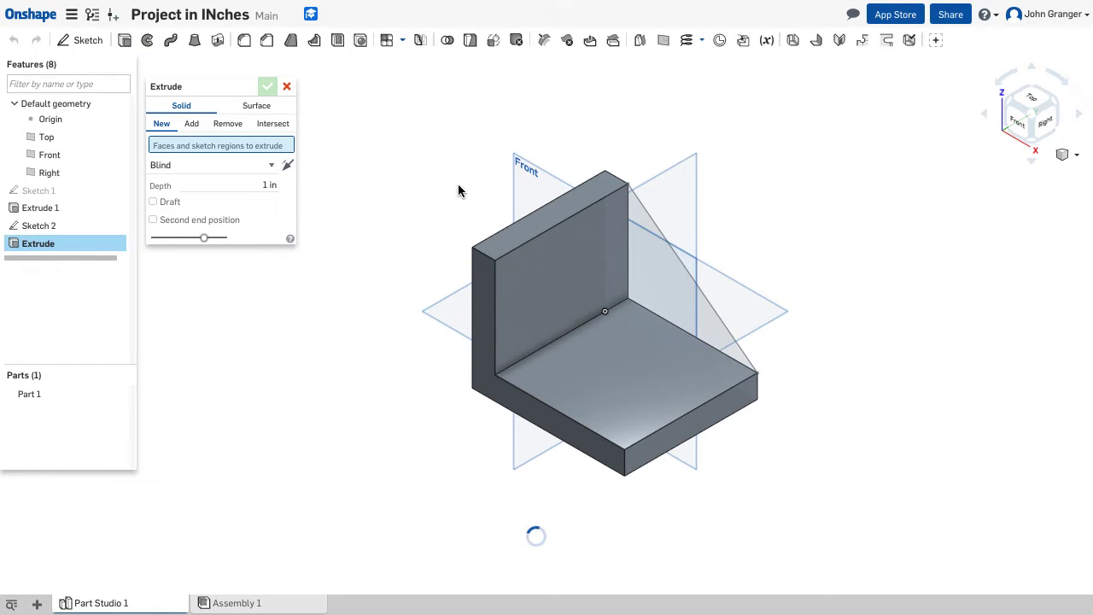
left_click(647, 270)
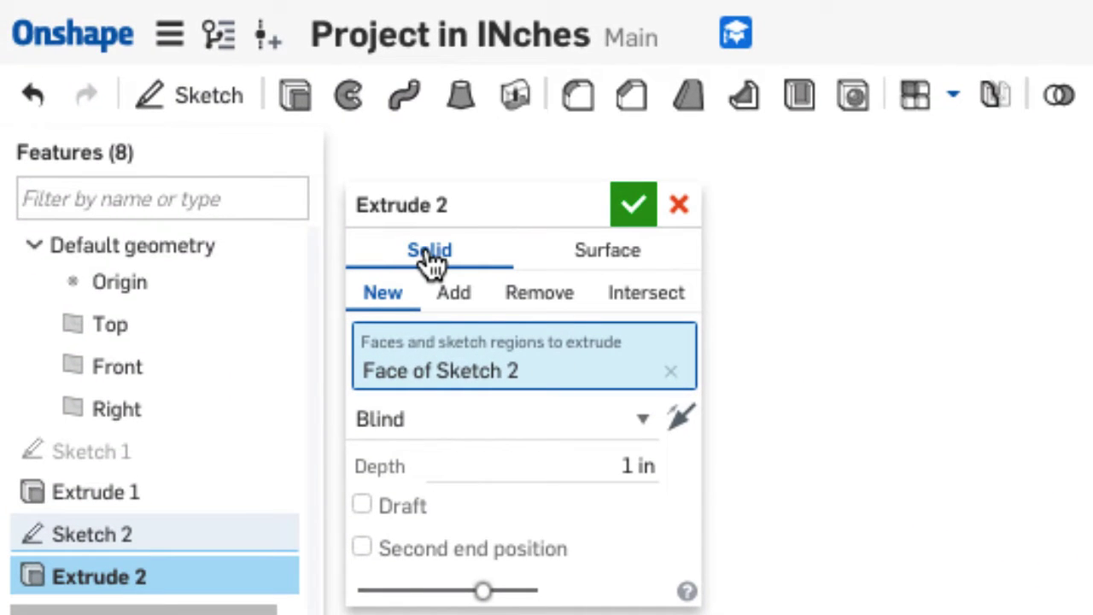
left_click(463, 294)
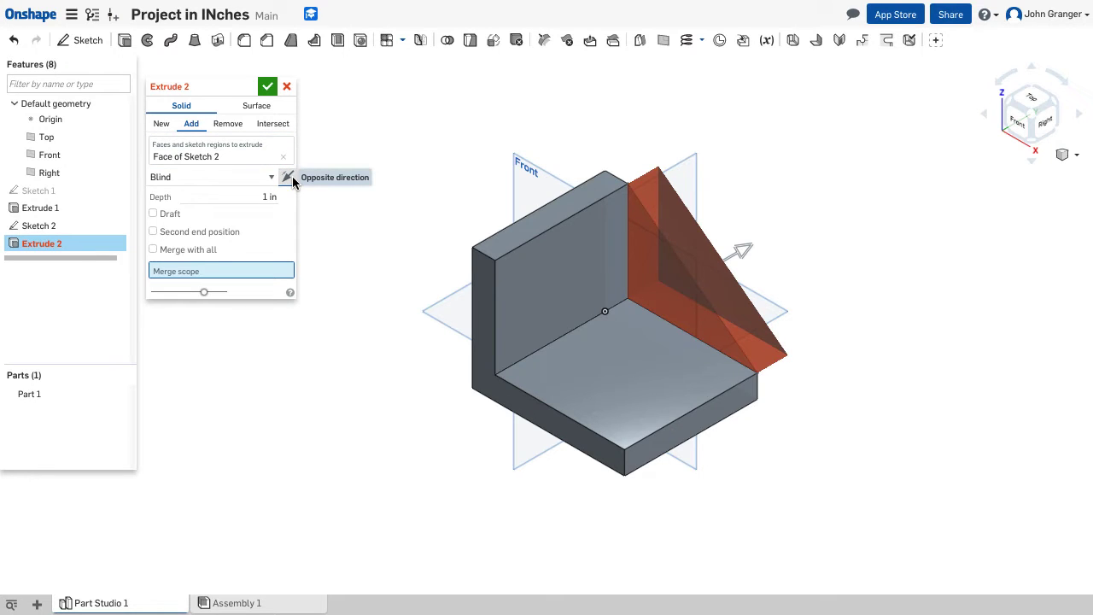
left_click(291, 176)
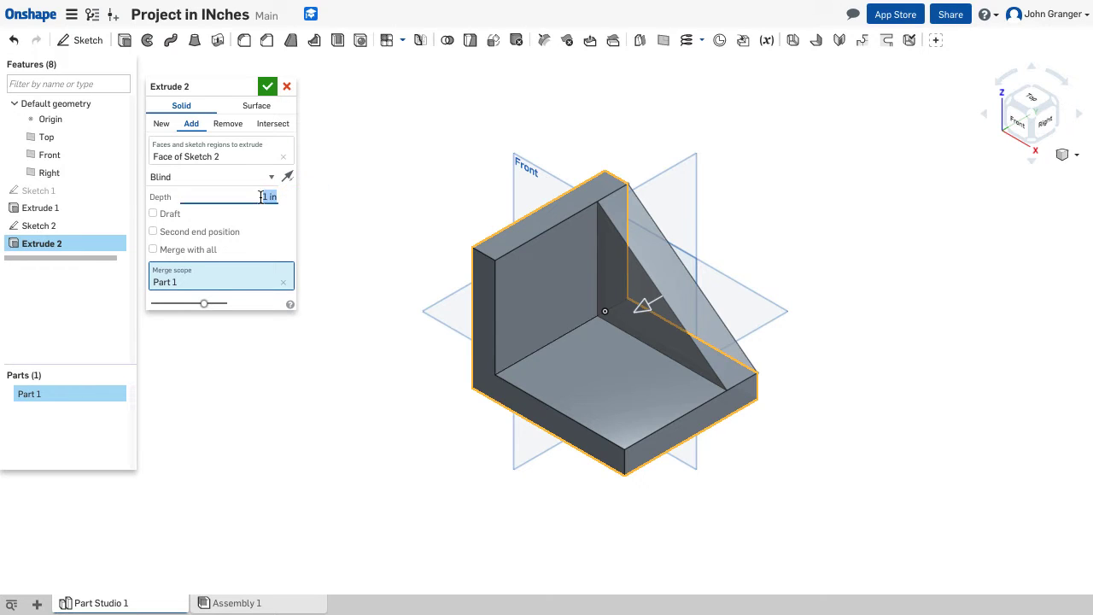
type("0.75")
key("Return")
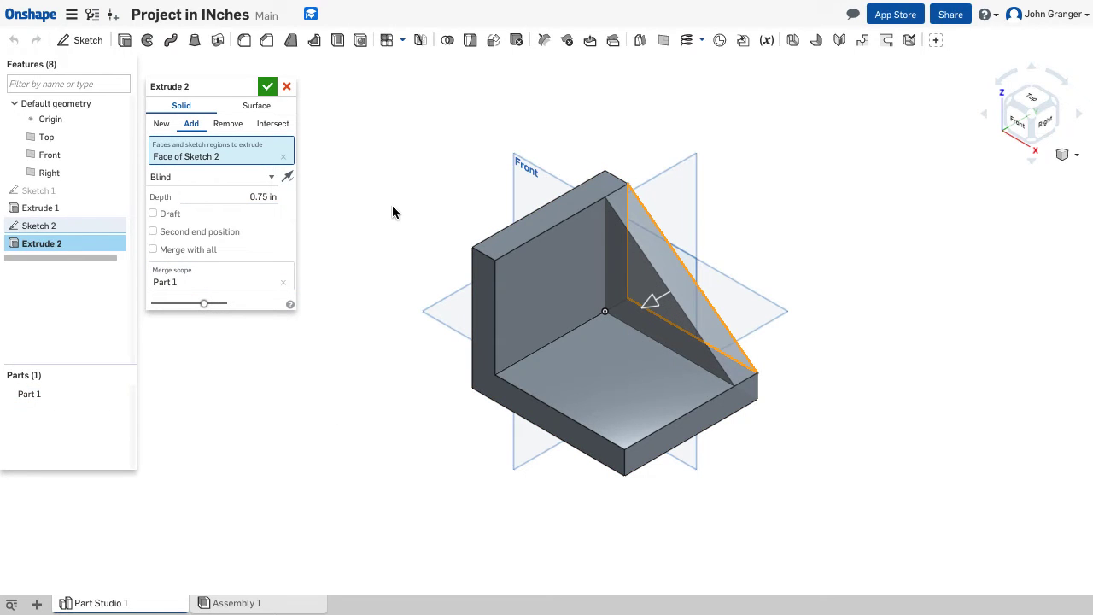
right_click(349, 144)
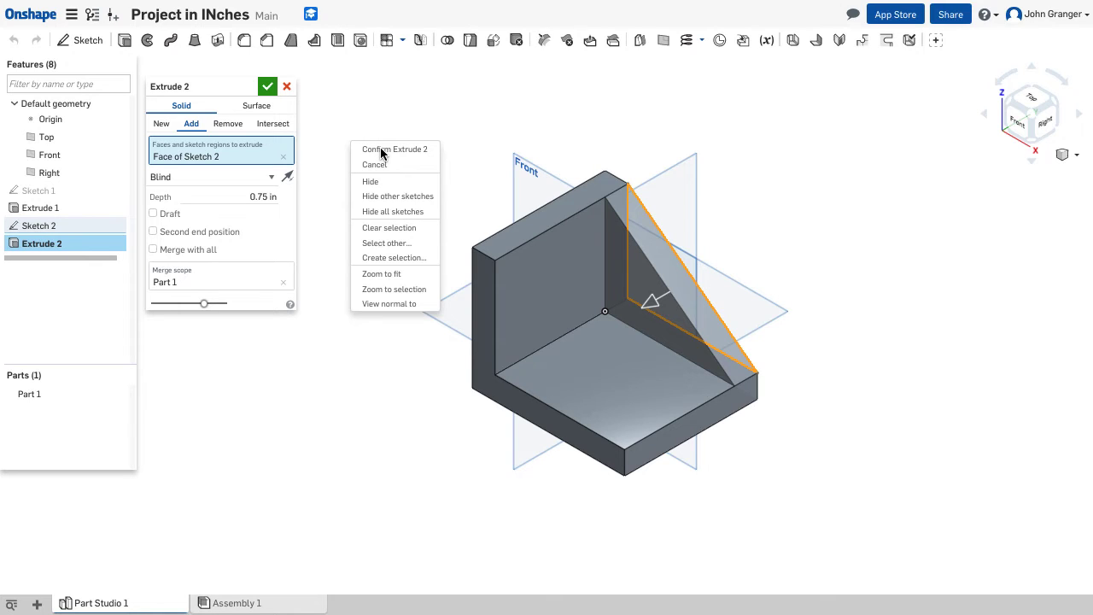
left_click(271, 90)
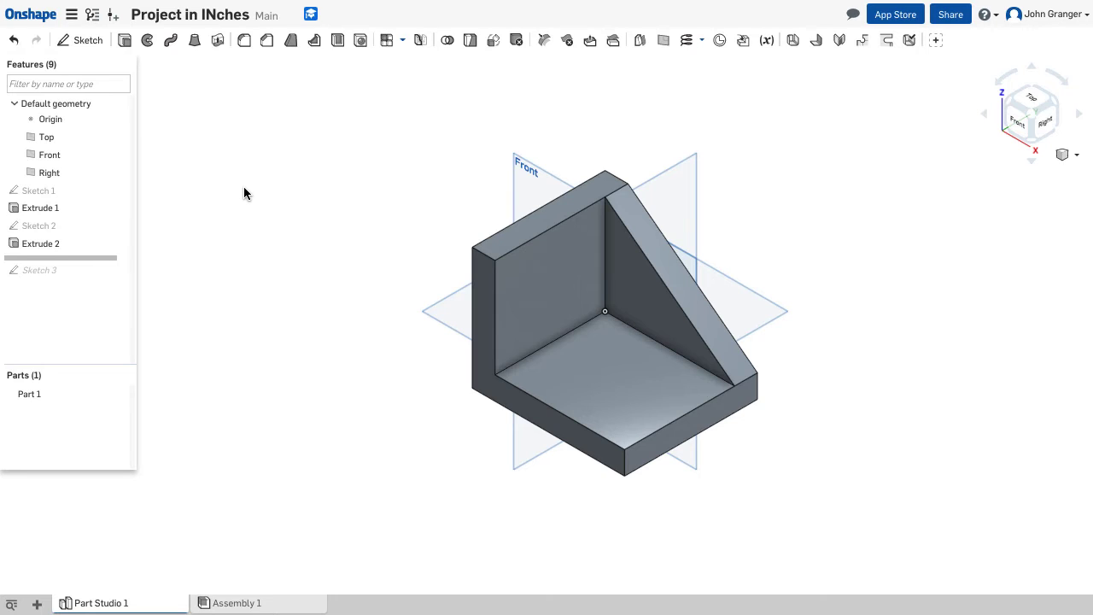
Step: Discard the stray sketch and start a new one on the base's top face, viewed normal
key("Escape")
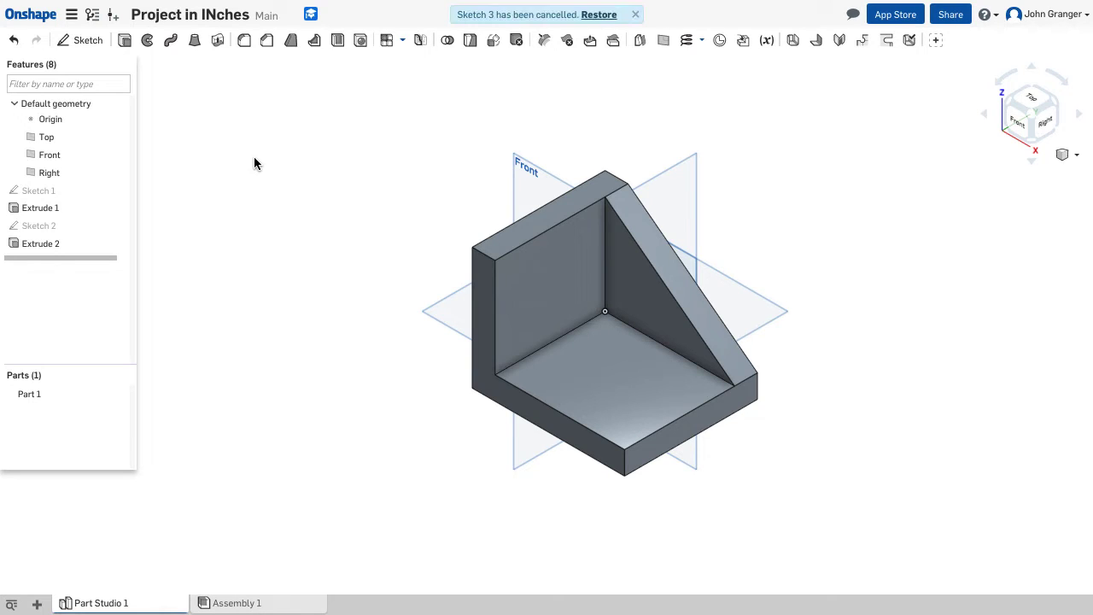
left_click(88, 43)
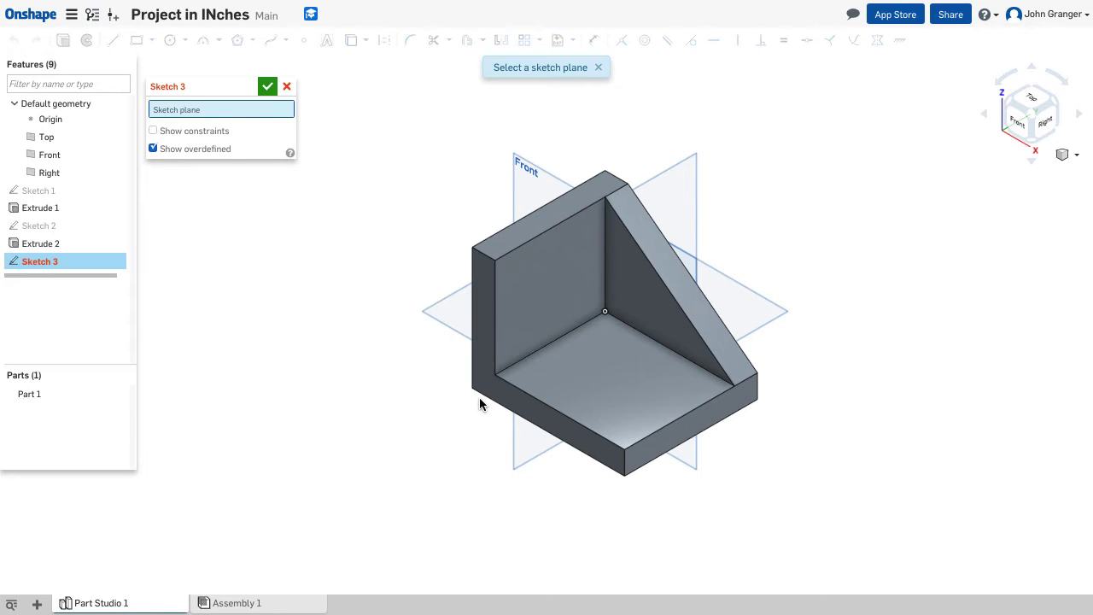
left_click(621, 376)
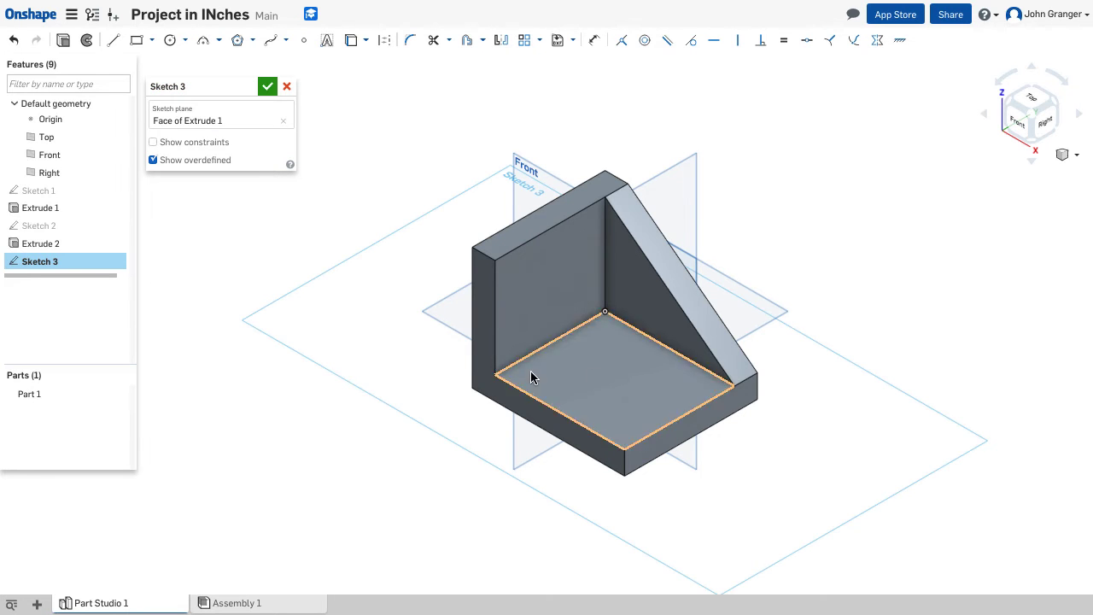
right_click(212, 344)
left_click(293, 432)
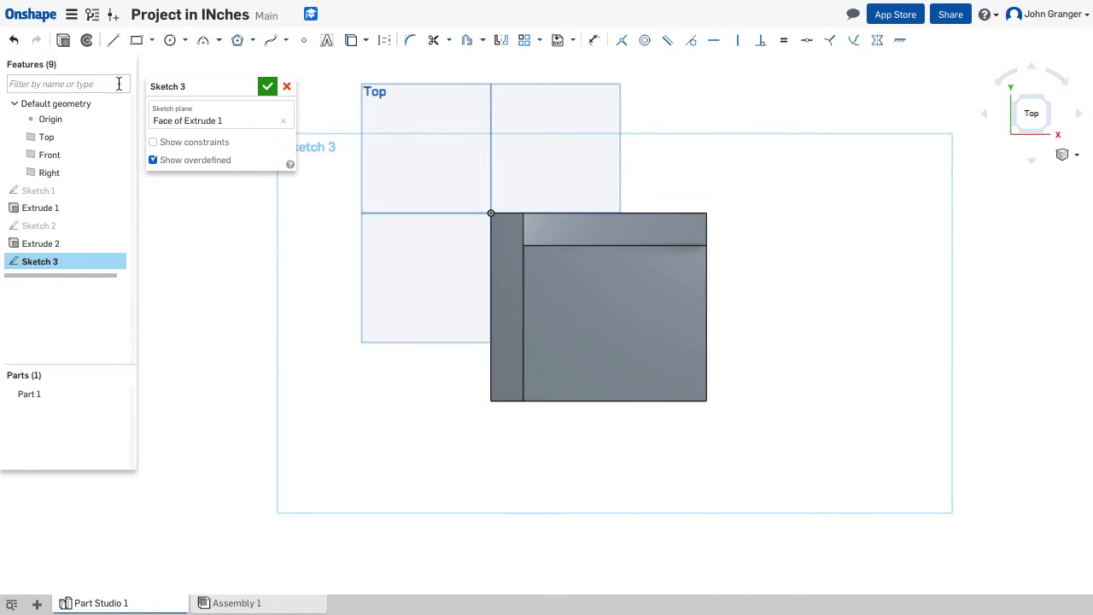
Step: Draw a centre-point circle on the base with a 1 in diameter
left_click(187, 41)
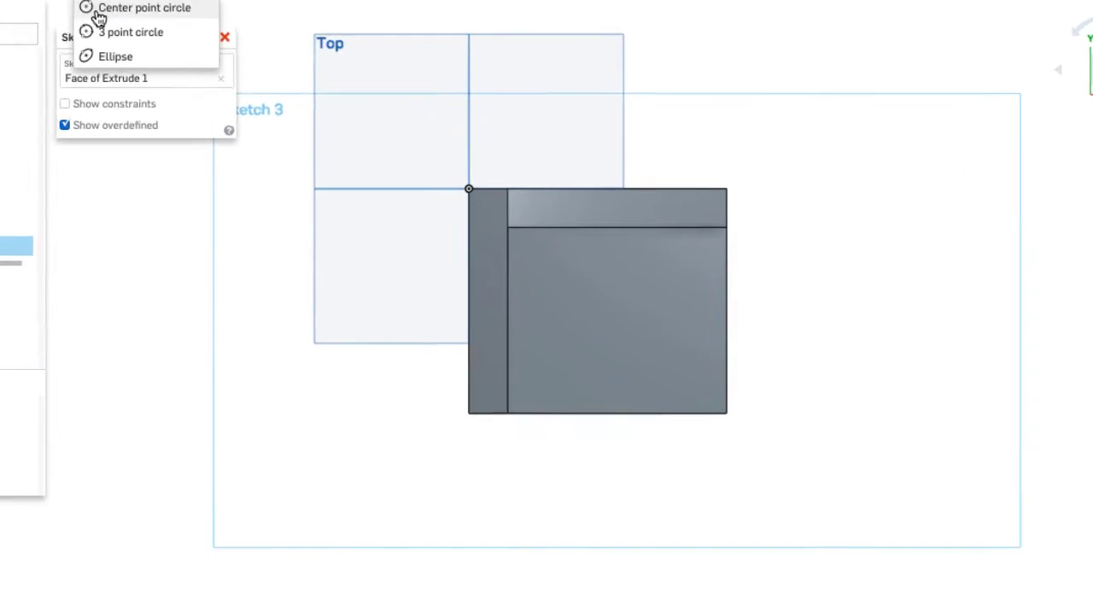
left_click(99, 10)
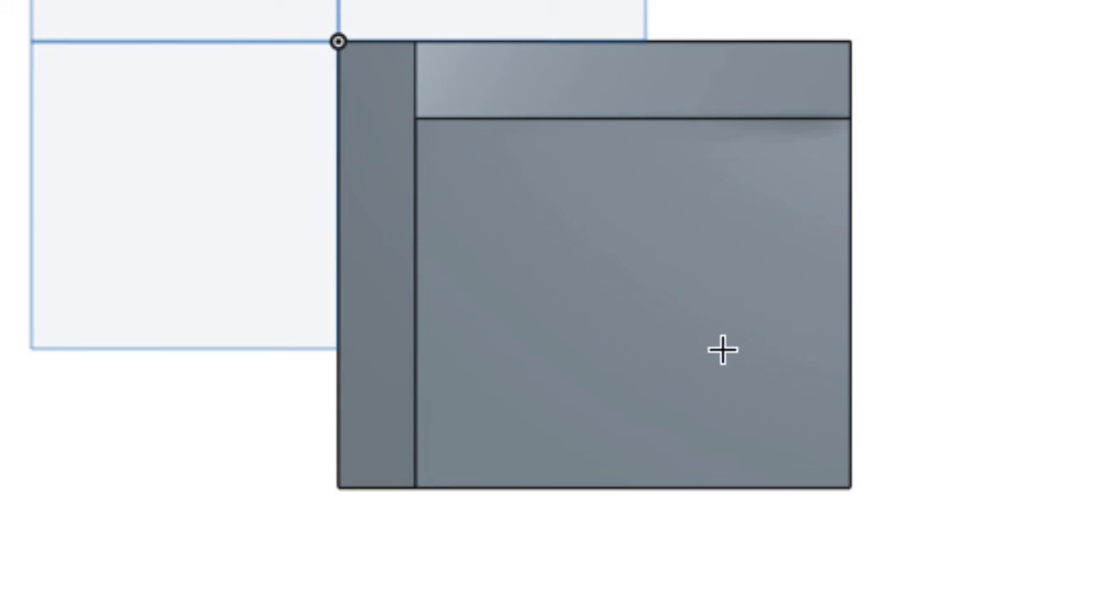
left_click(665, 324)
left_click(722, 293)
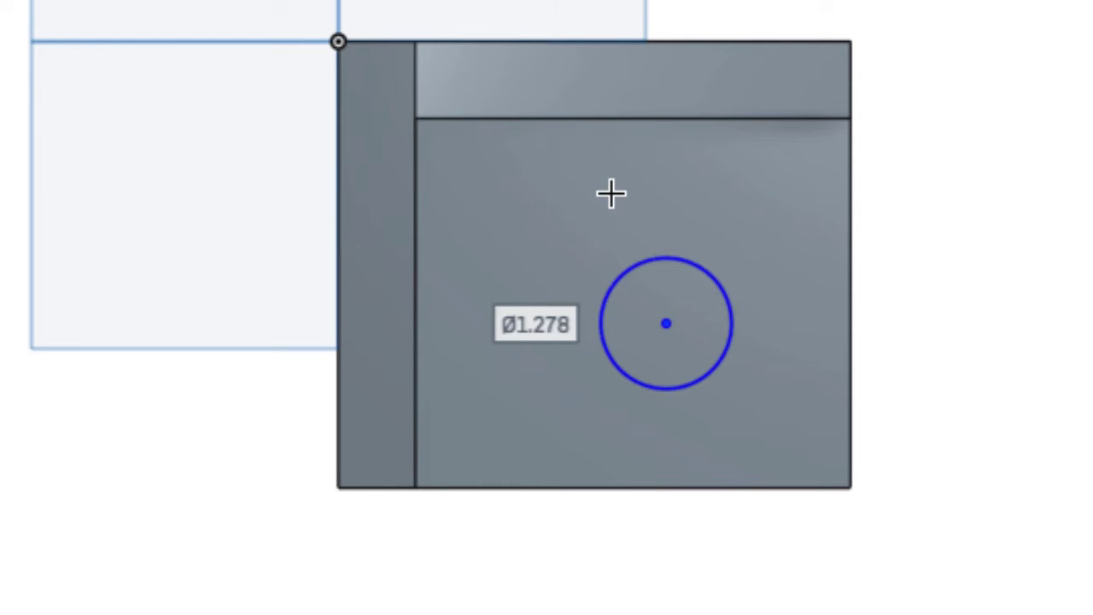
type("1")
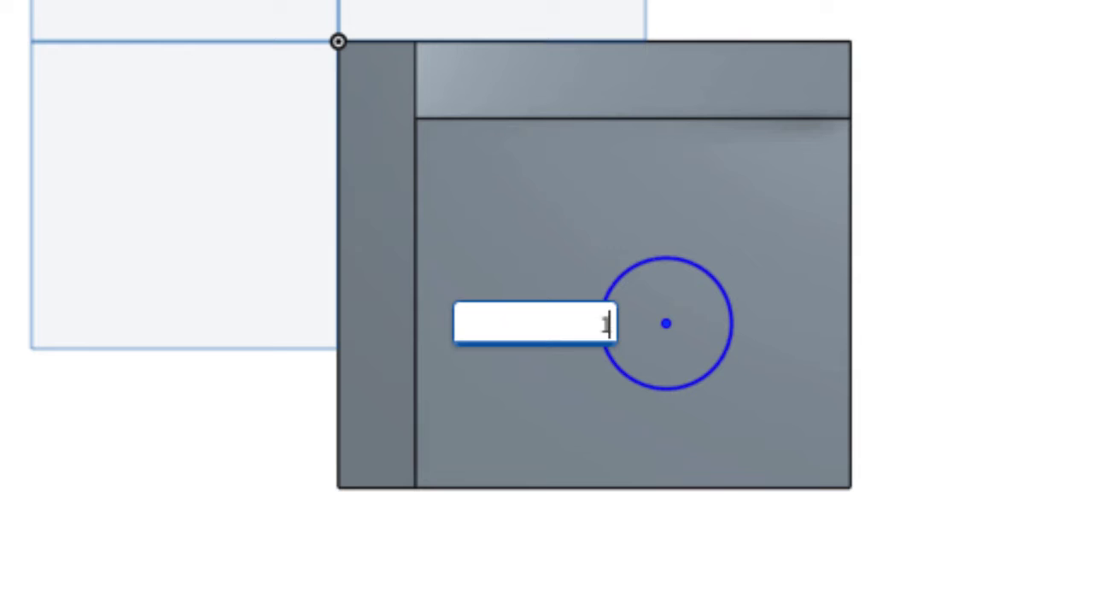
key("Return")
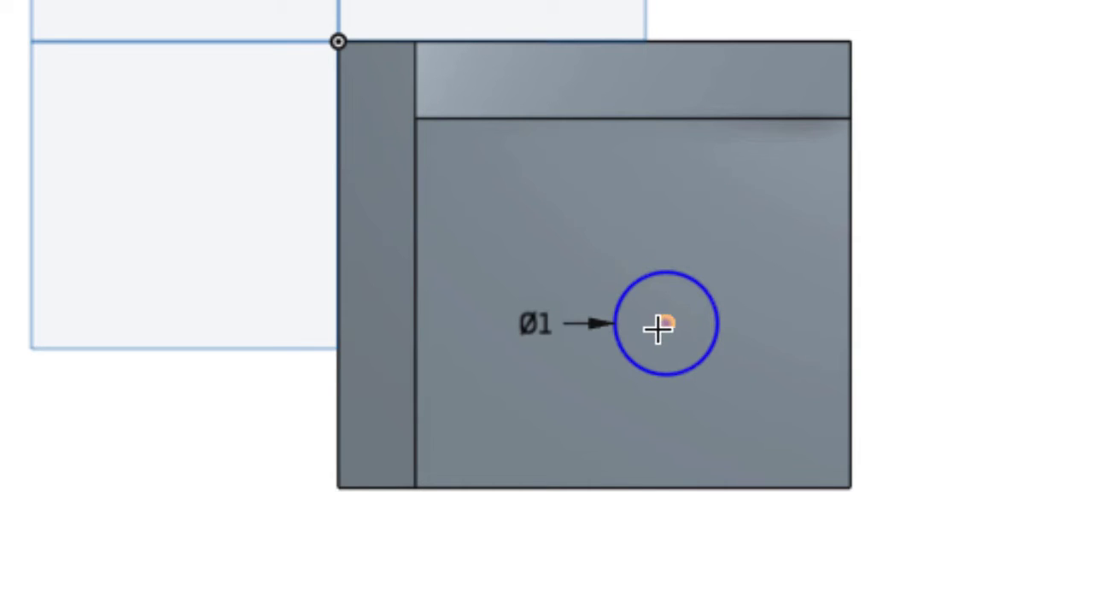
Step: Dimension the circle centre 2 in from the bottom edge and 2 in from the right edge
left_click(729, 487)
left_click(1001, 393)
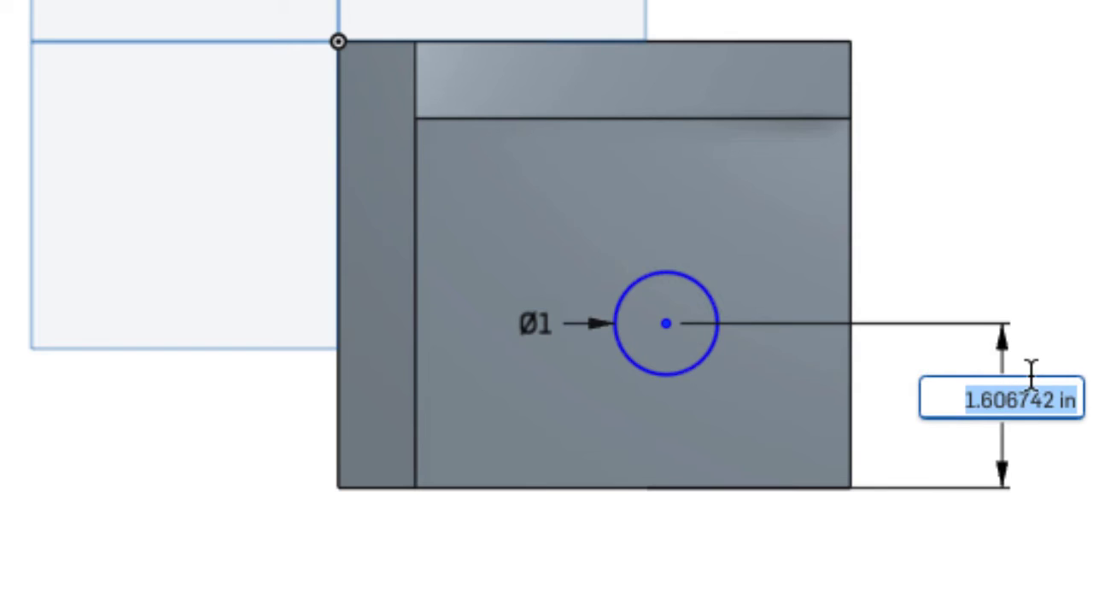
type("2")
key("Return")
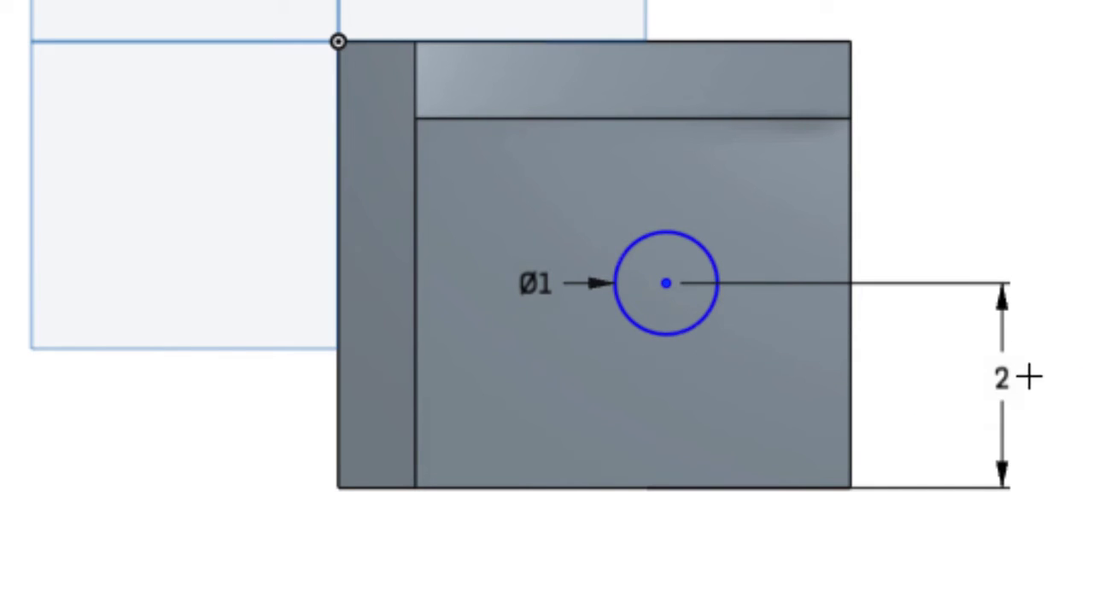
left_click(667, 284)
left_click(851, 371)
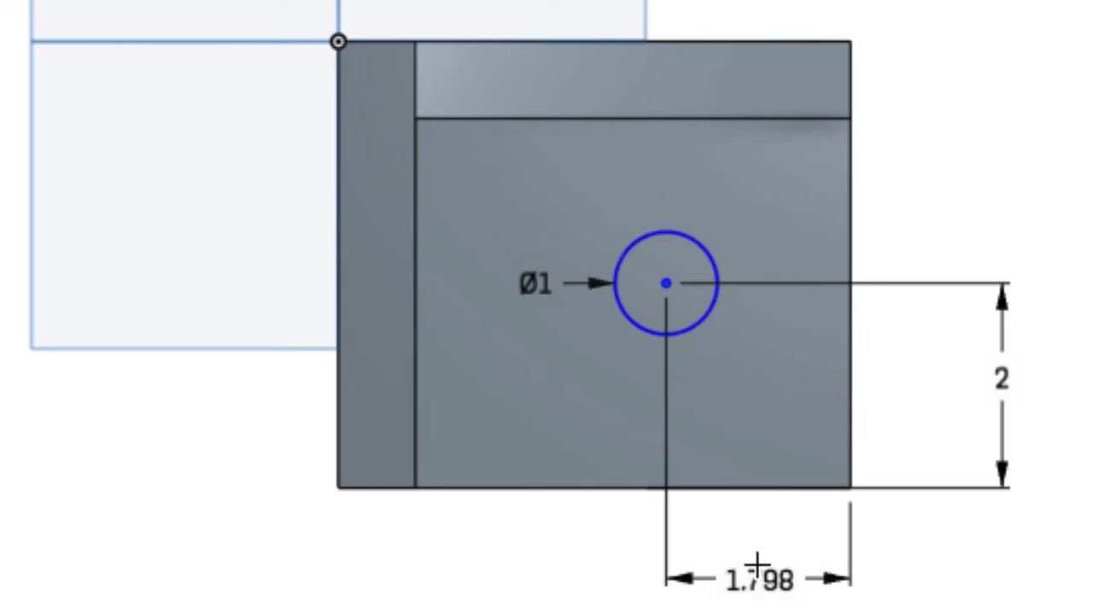
left_click(740, 564)
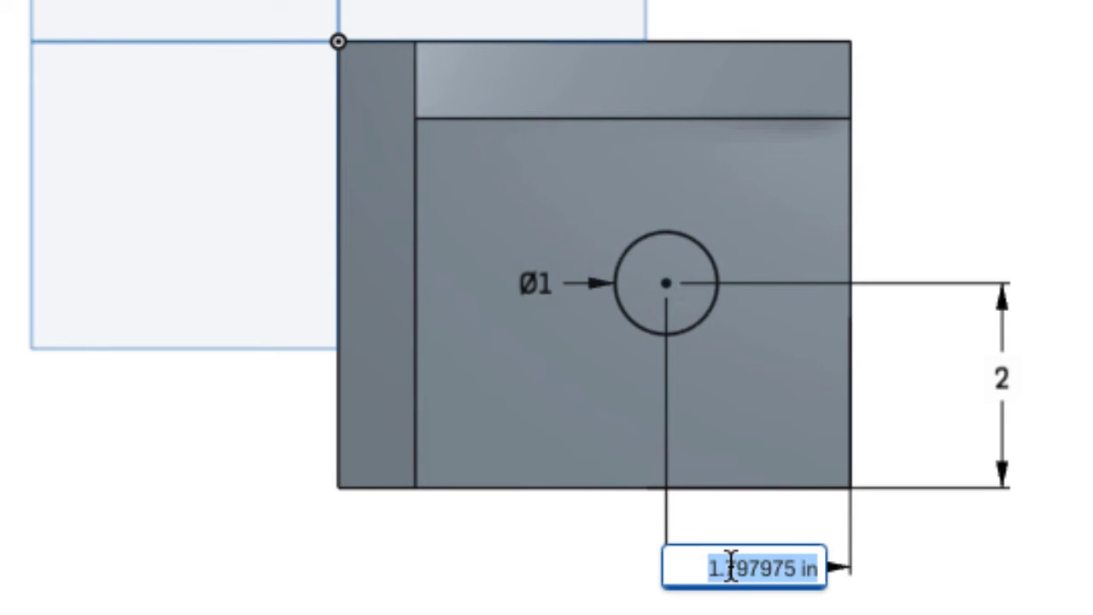
type("2")
key("Return")
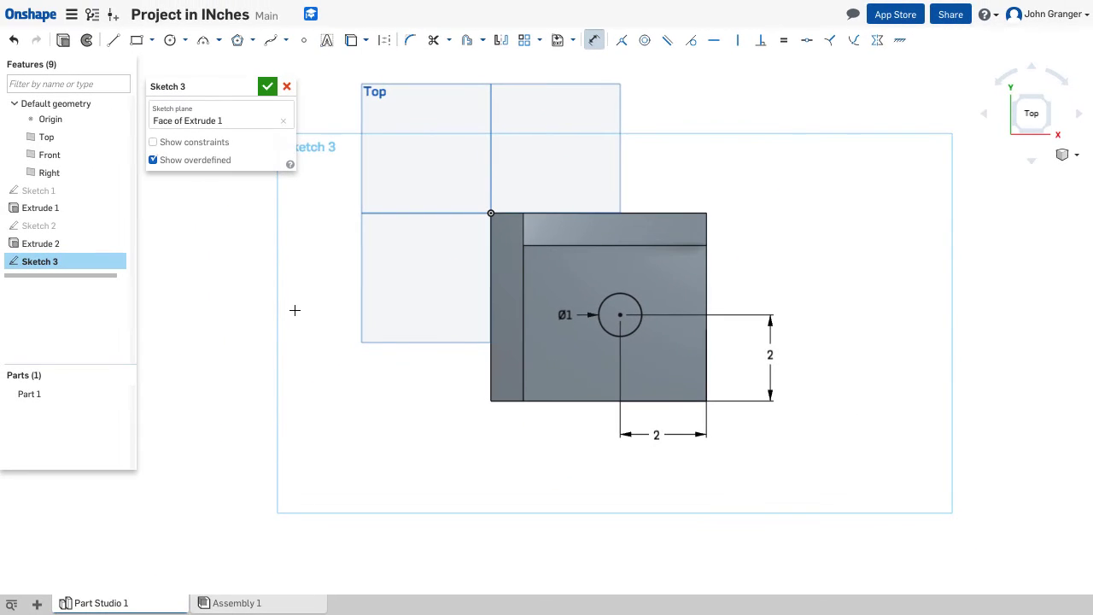
Step: Confirm Sketch 3 and return to the isometric view
right_click(232, 270)
left_click(261, 276)
right_click(228, 269)
left_click(262, 275)
right_click(246, 248)
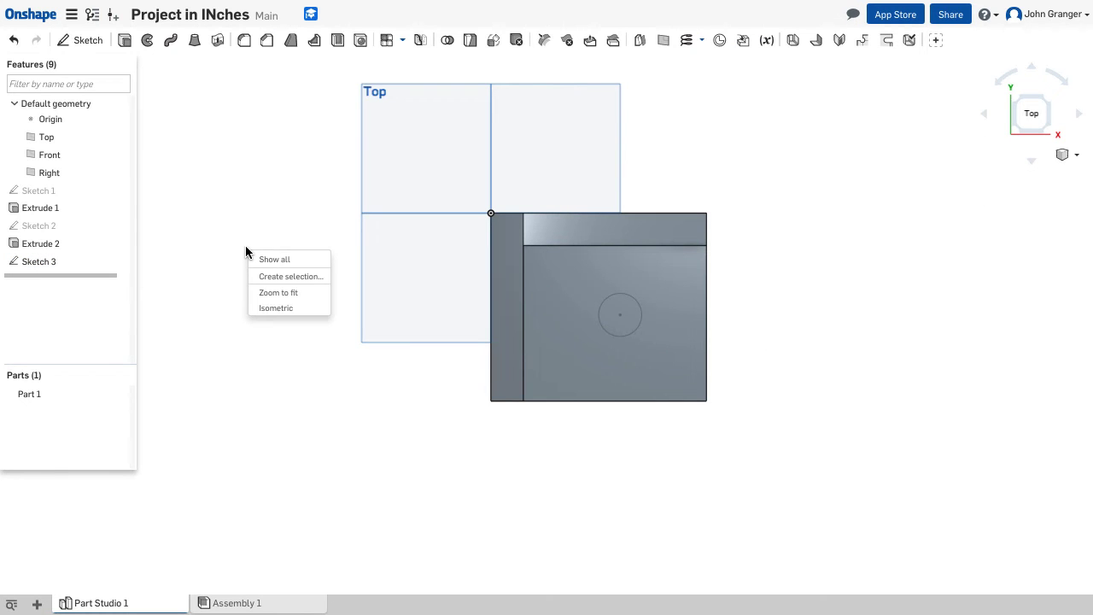
left_click(281, 311)
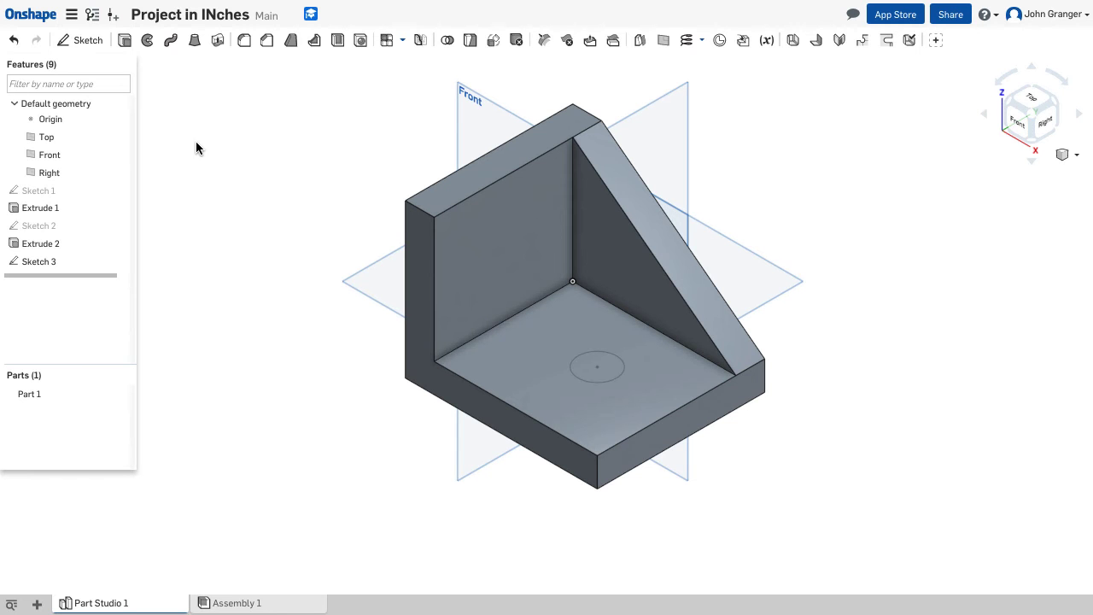
Step: Extrude-remove the Sketch 3 circle with Through all to cut a hole in the base
left_click(124, 43)
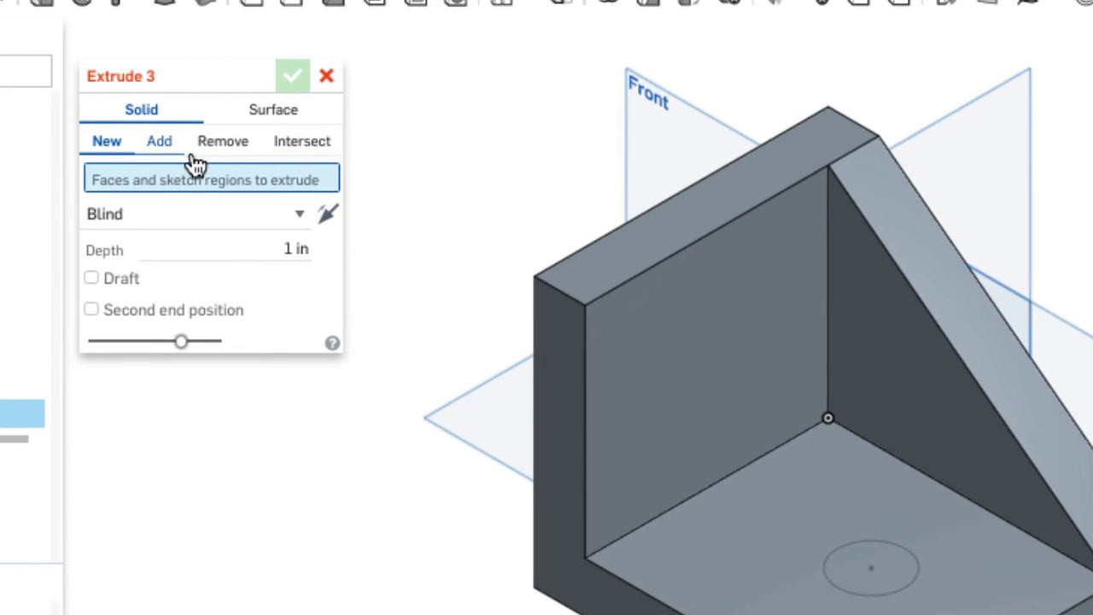
left_click(229, 152)
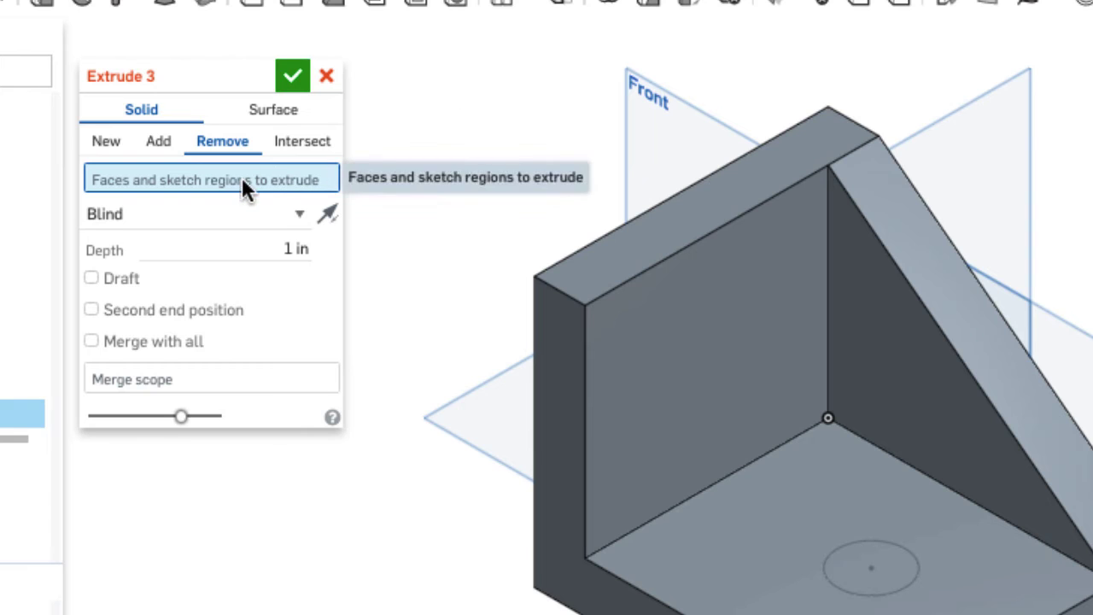
left_click(885, 574)
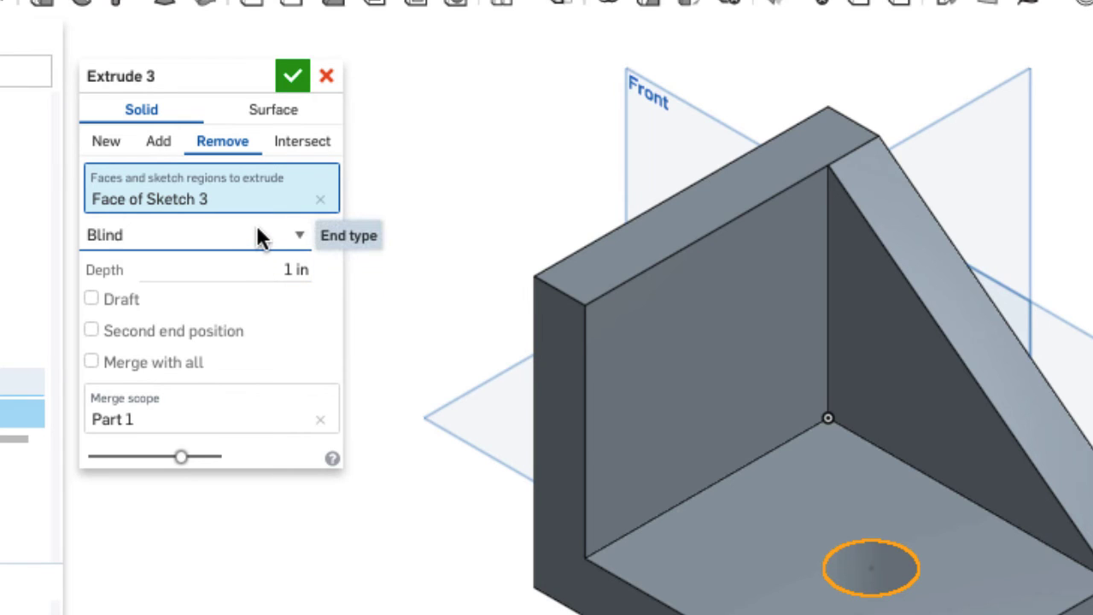
left_click(294, 234)
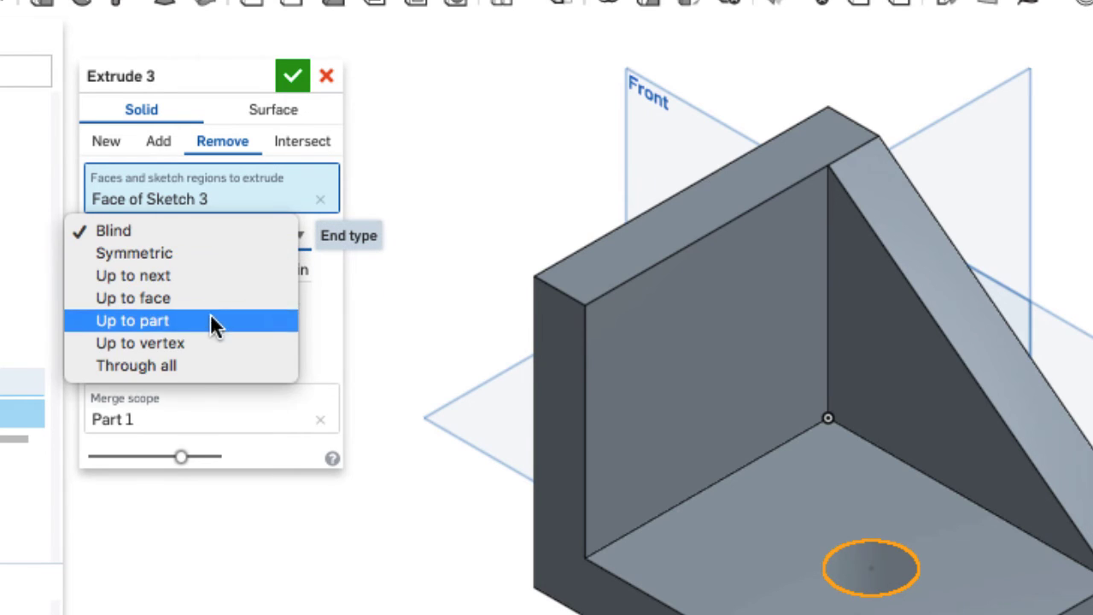
left_click(195, 366)
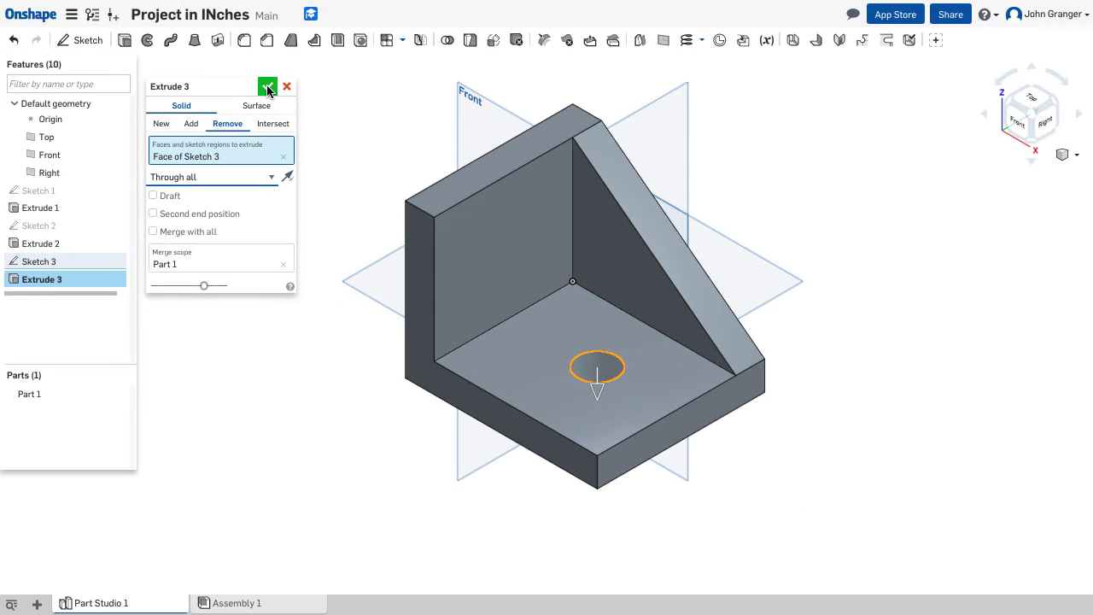
left_click(268, 87)
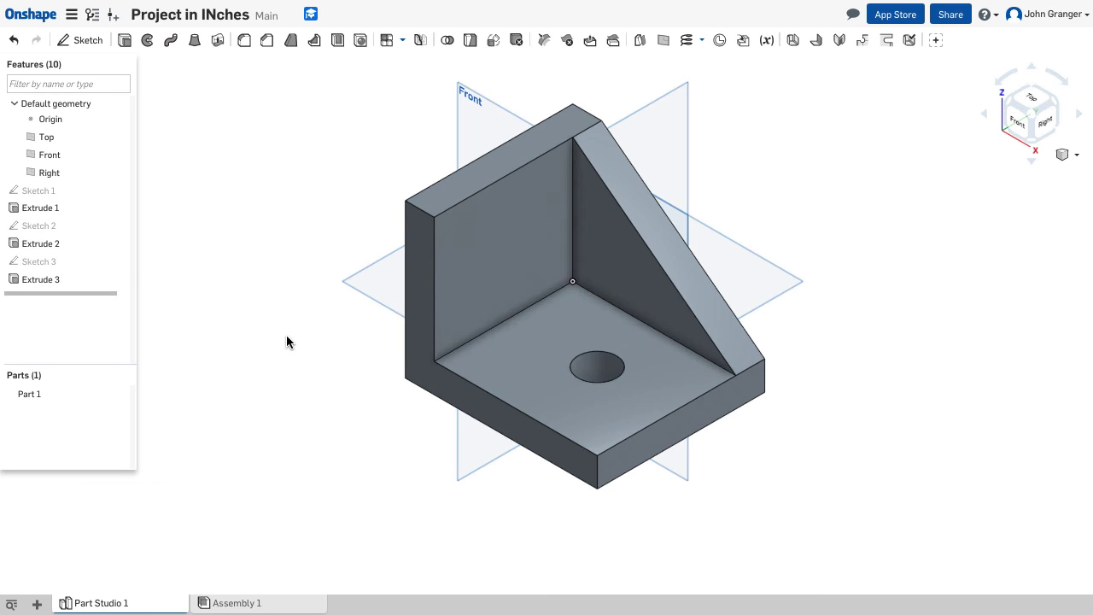
Step: Fillet the bracket's outside vertical corner edge with a 0.5 in radius
right_click_drag(286, 341, 288, 316)
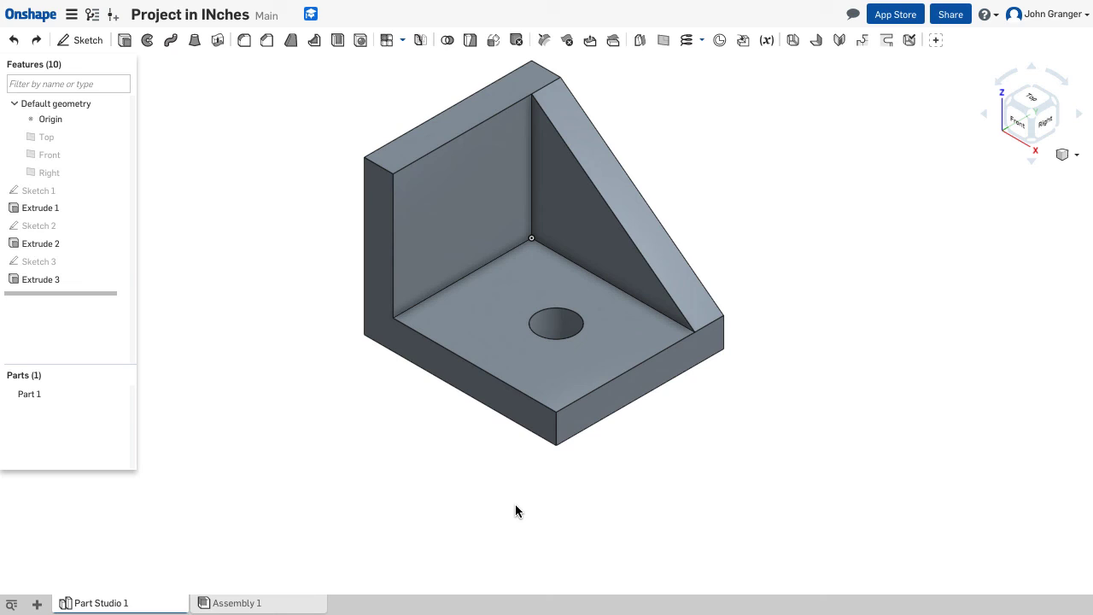
left_click(244, 40)
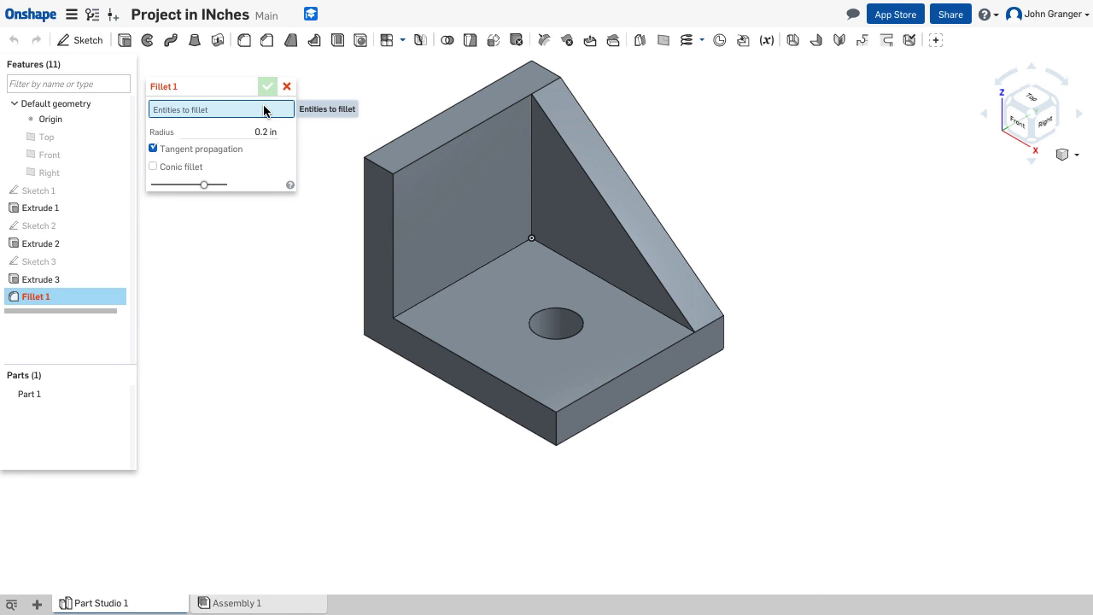
left_click(557, 433)
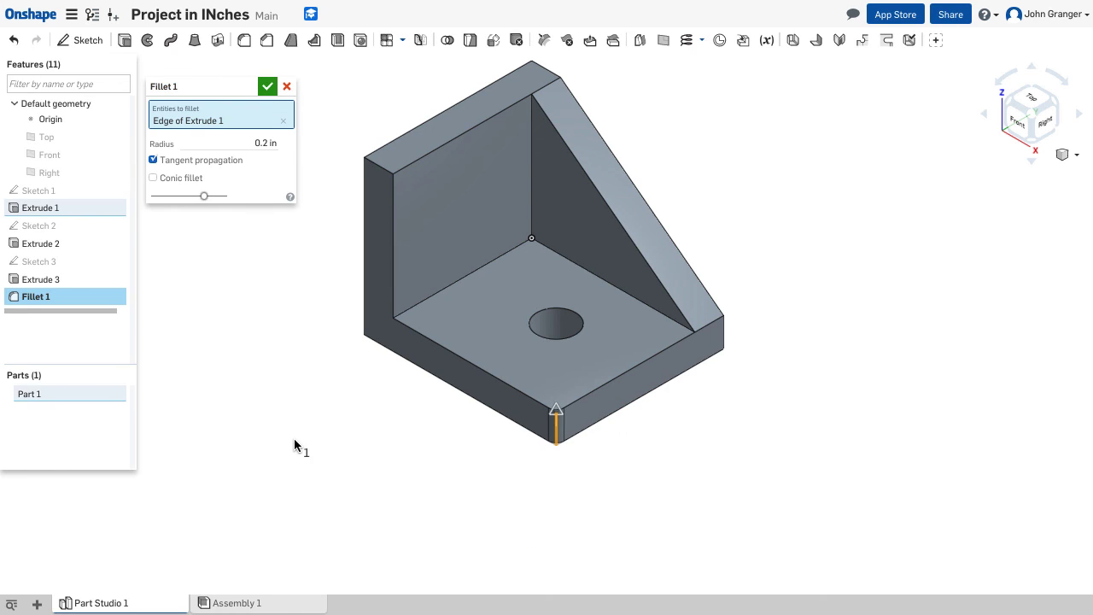
left_click(253, 143)
left_click_drag(251, 143, 279, 145)
type(".5")
key("Return")
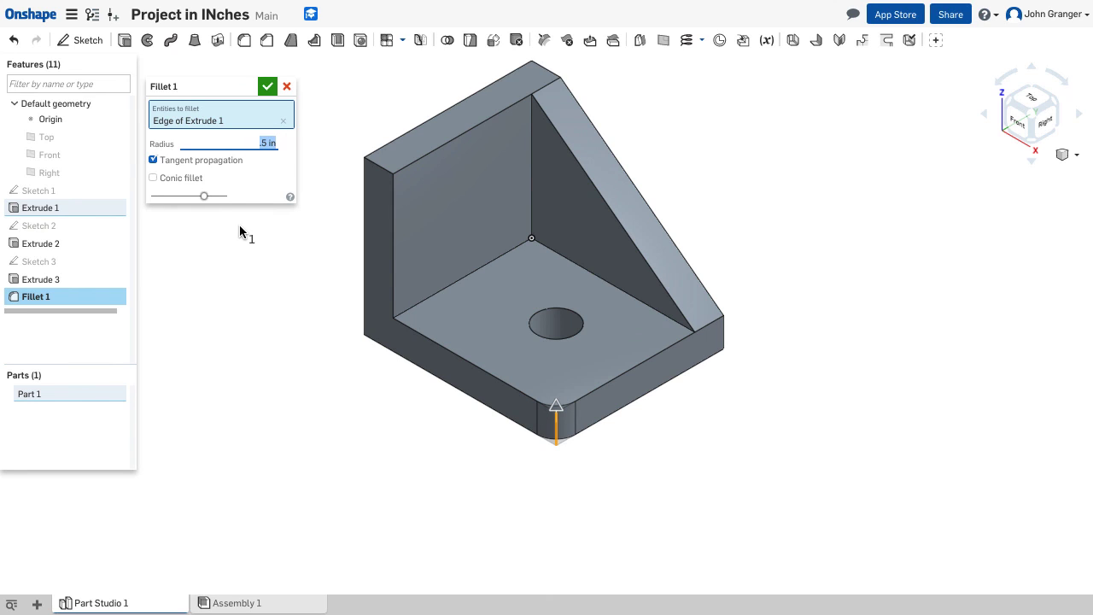
left_click(268, 87)
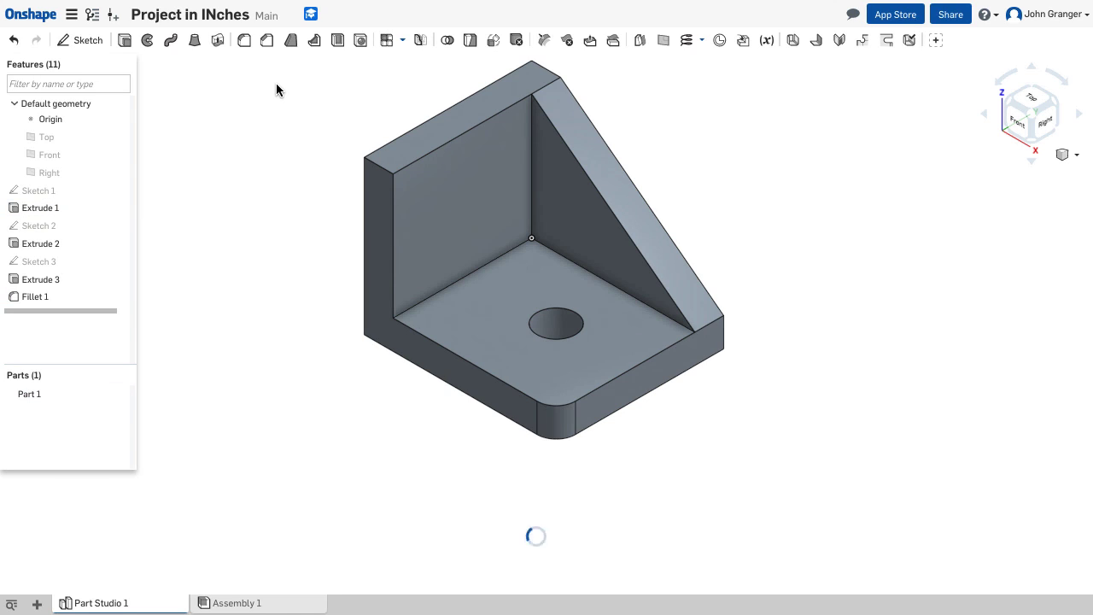